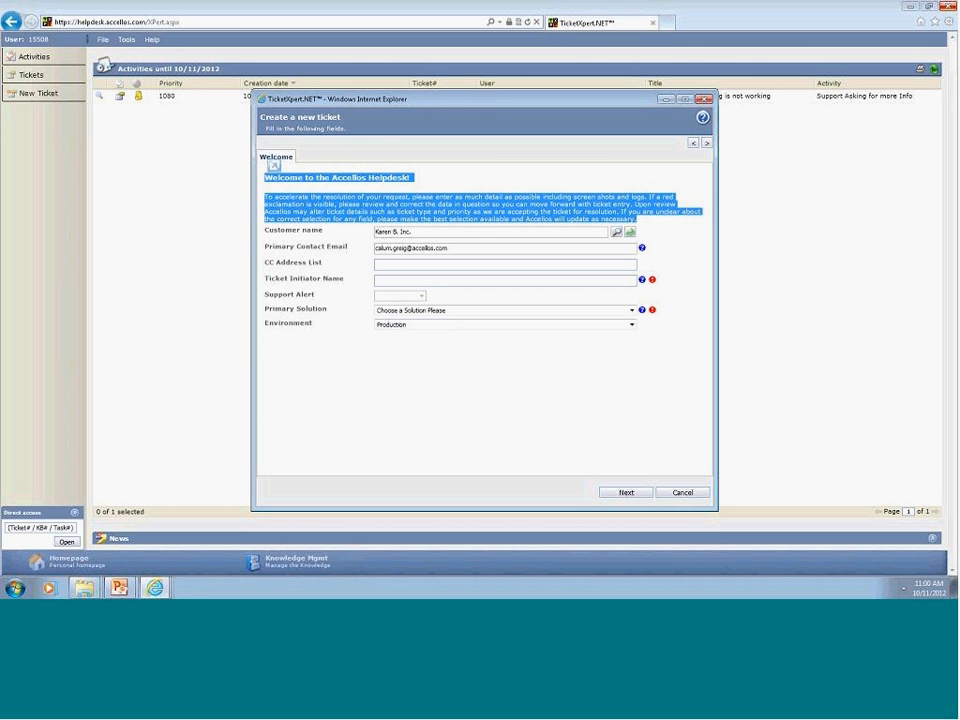
Enter the team's e-mail address in the CC Address List and remove stray characters after it.
left_click(644, 196)
mouse_move(655, 284)
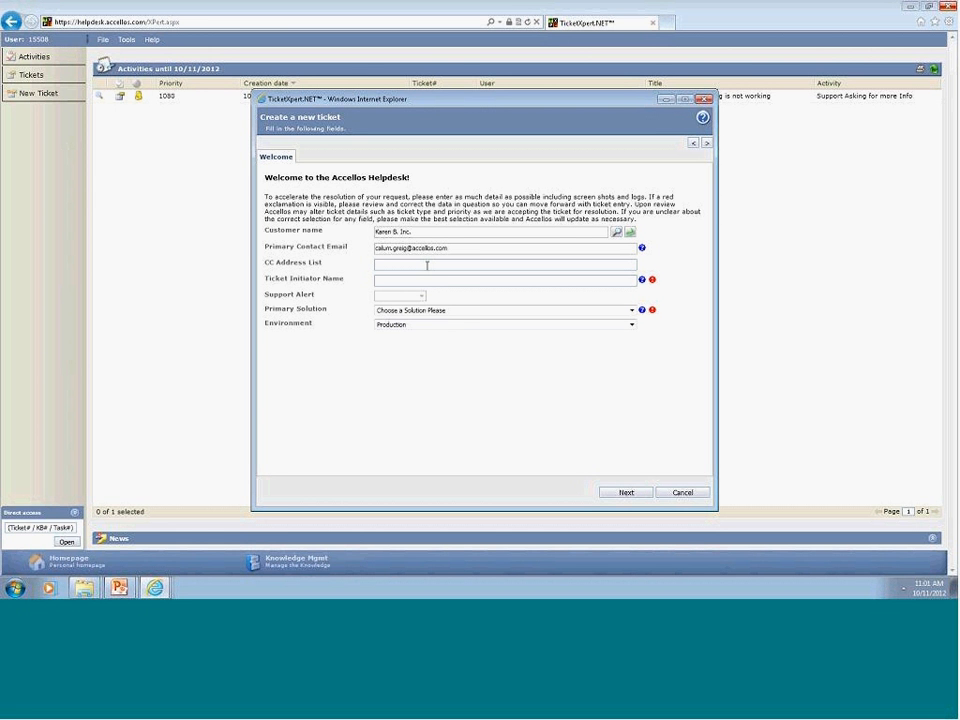
key("Tab")
left_click(459, 264)
type(";sd")
key("Tab")
left_click(474, 265)
key("BackSpace")
key("BackSpace")
key("BackSpace")
Enter the ticket initiator's name in Ticket Initiator Name.
left_click(441, 280)
type("Calum")
left_click(446, 311)
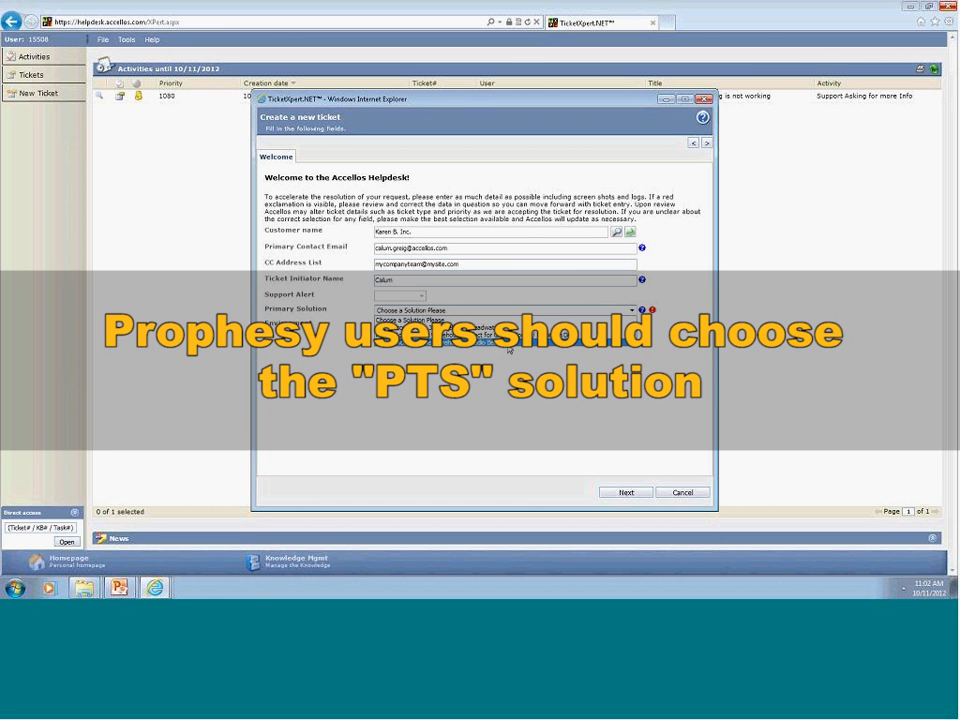
Choose WMS – Accellos One Warehouse / Radio Beacon as Primary Solution, keeping Environment as Production.
left_click(508, 347)
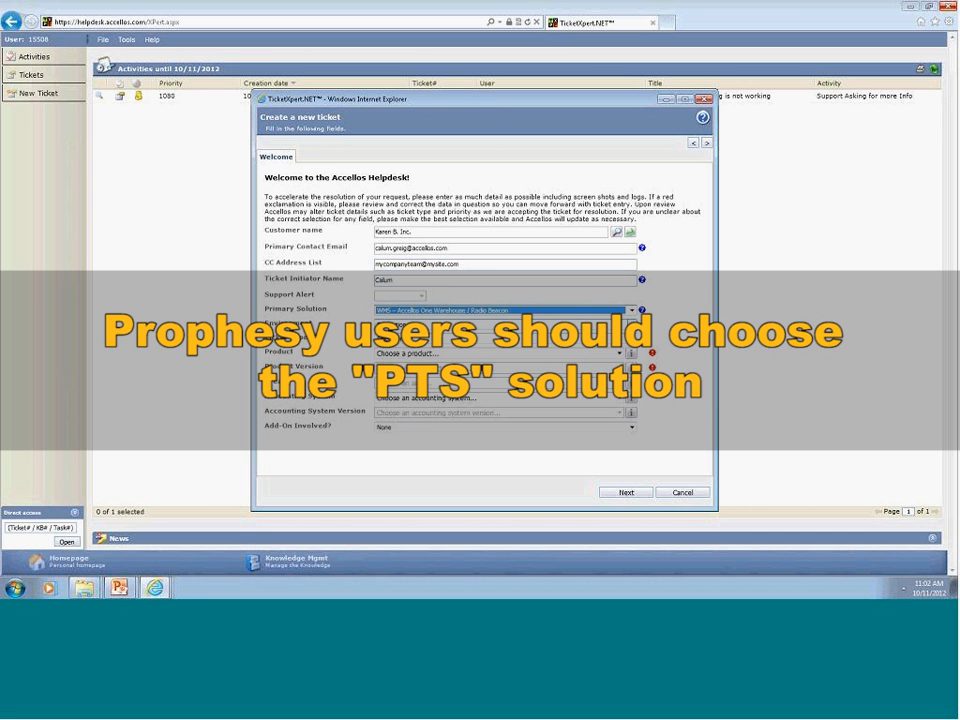
left_click(520, 325)
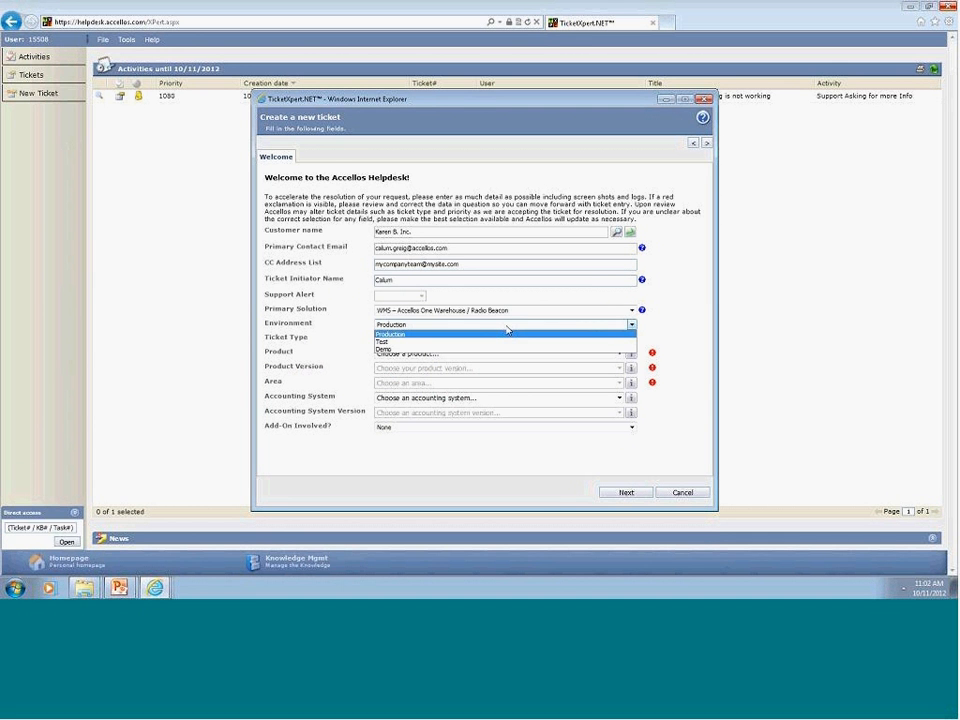
left_click(507, 332)
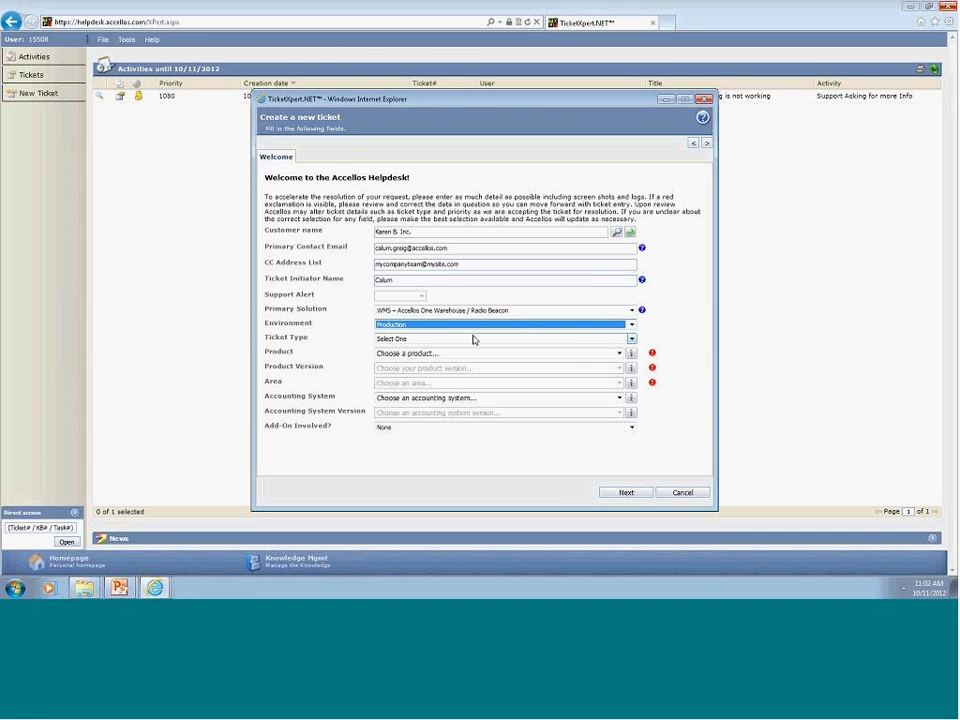
left_click(469, 340)
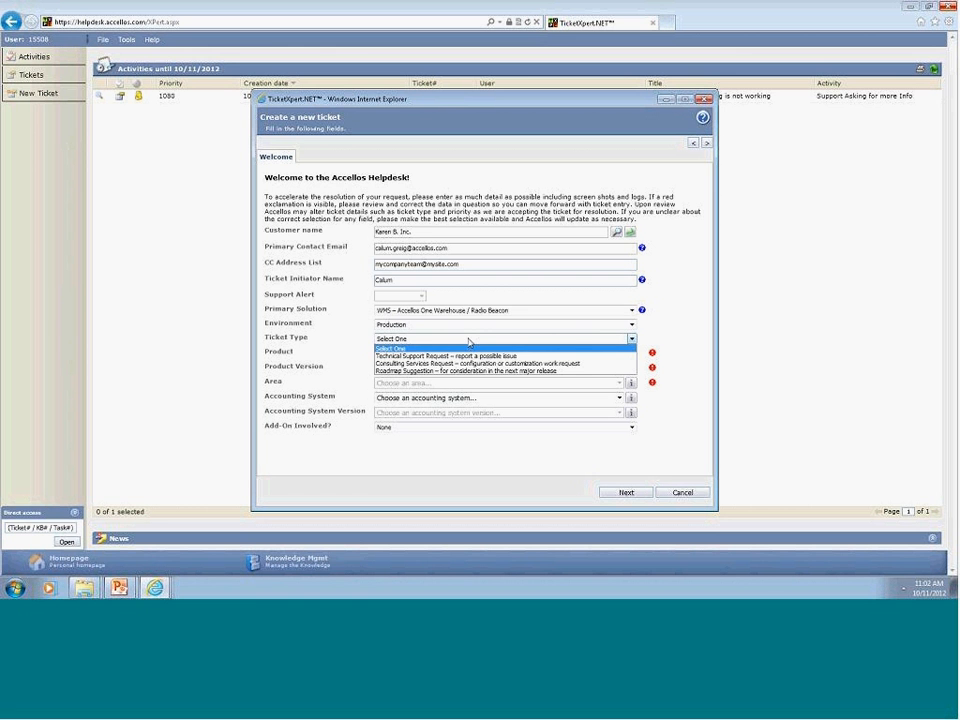
Set Ticket Type to Technical Support Request, Product AccellosOne Warehouse, version 64.01.2600.2.
left_click(529, 357)
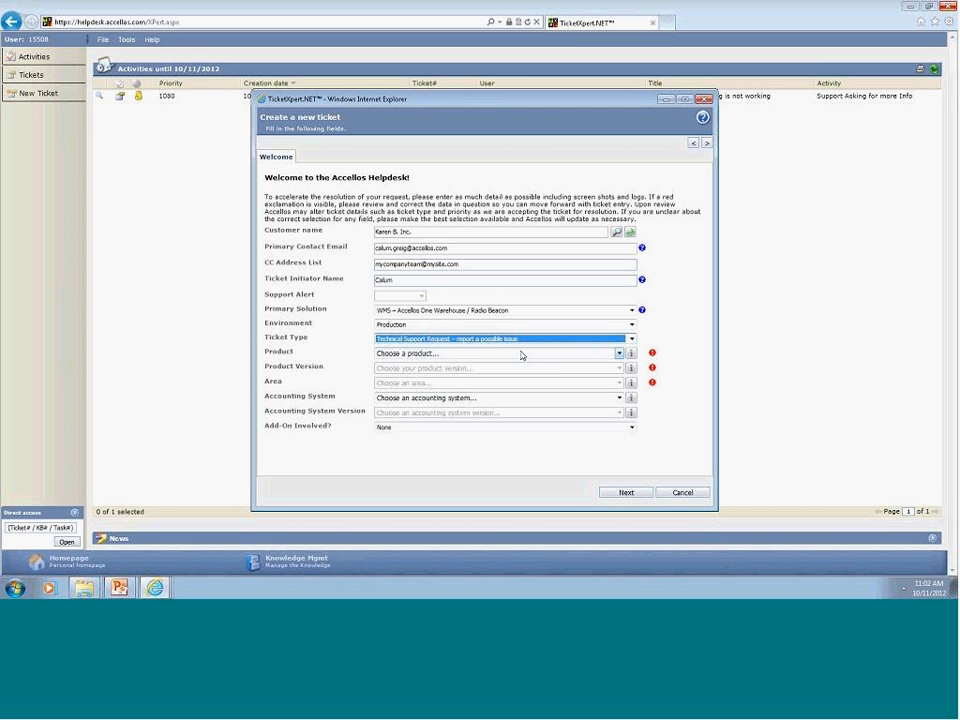
left_click(521, 355)
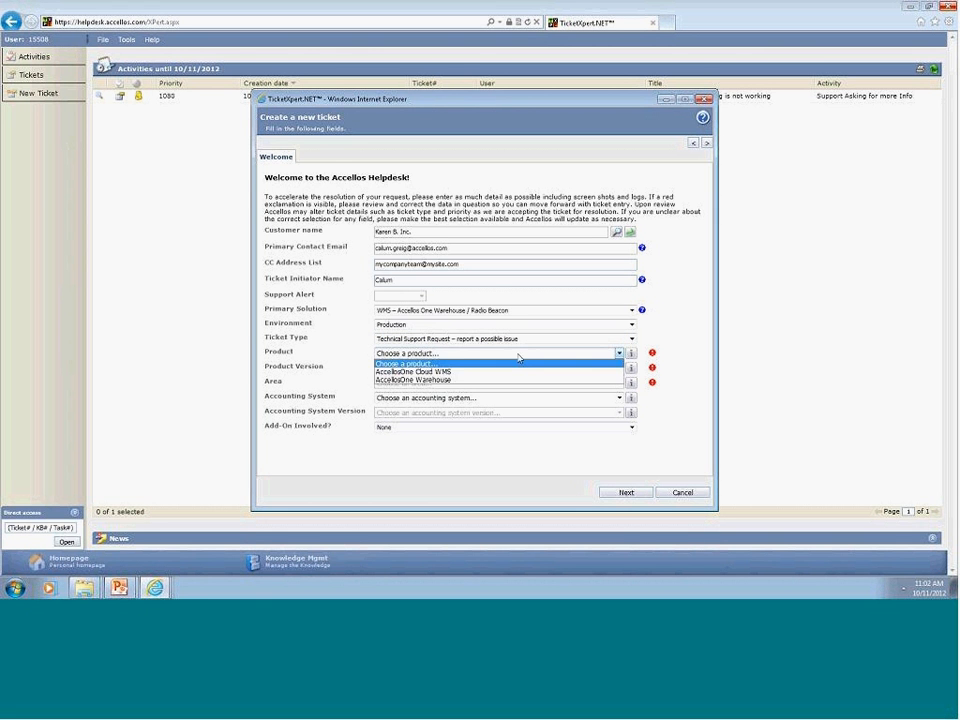
left_click(457, 381)
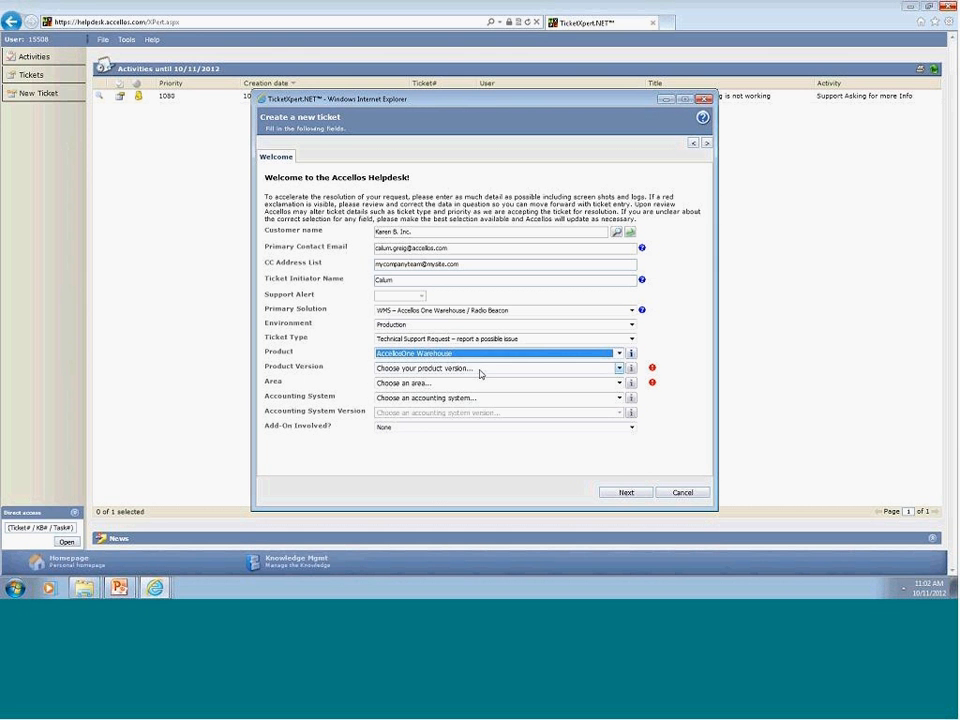
left_click(480, 370)
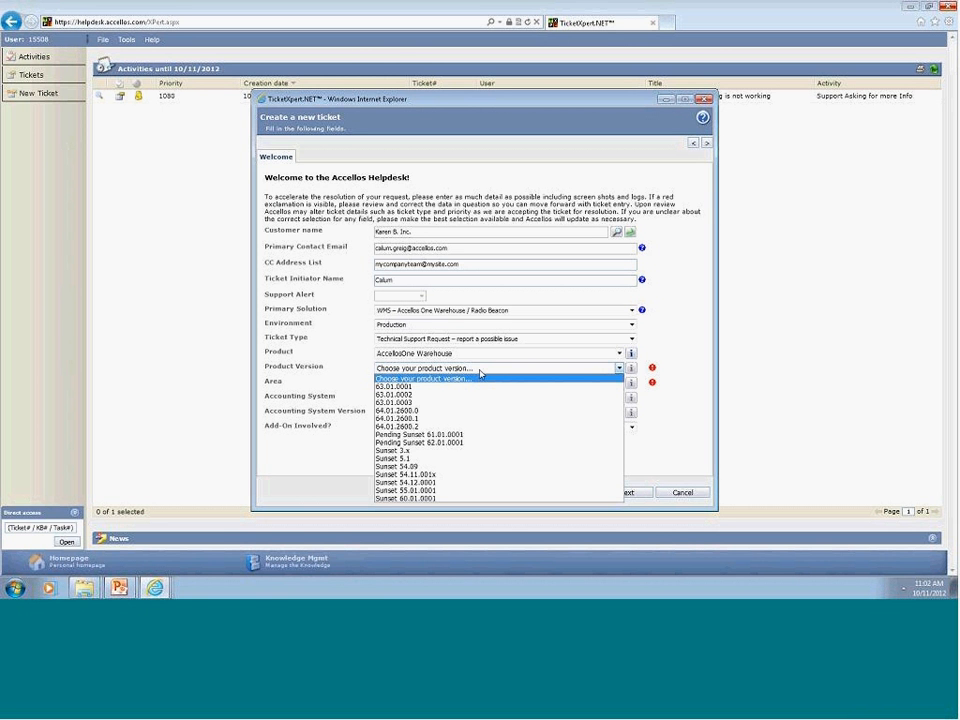
left_click(420, 427)
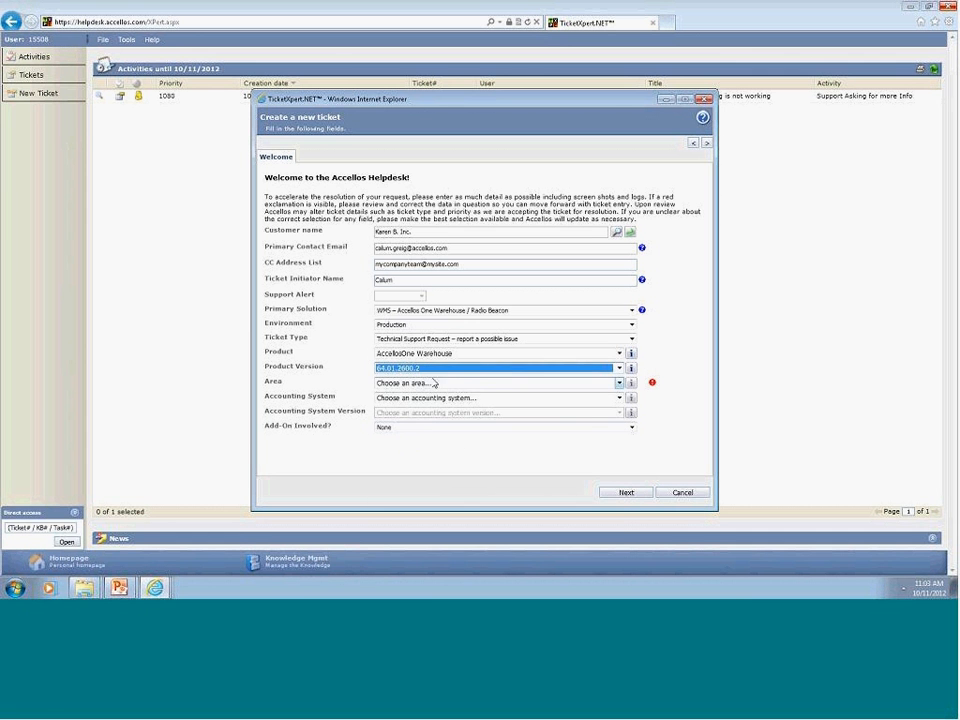
left_click(437, 384)
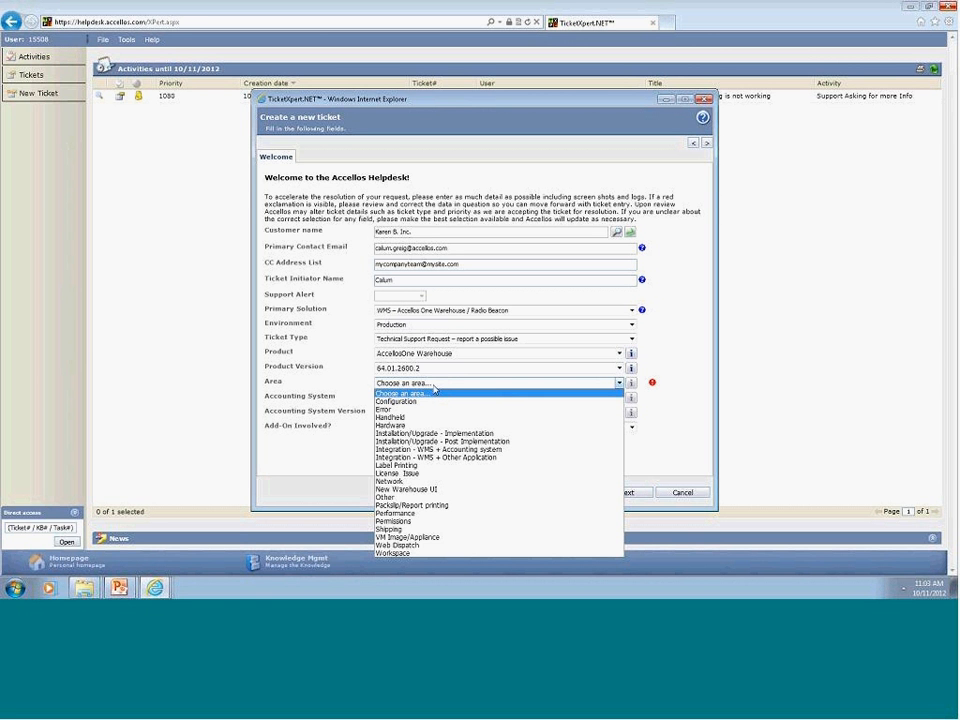
Set Area to Handheld and the accounting system to SAP B1 version 8.8.1.
left_click(418, 421)
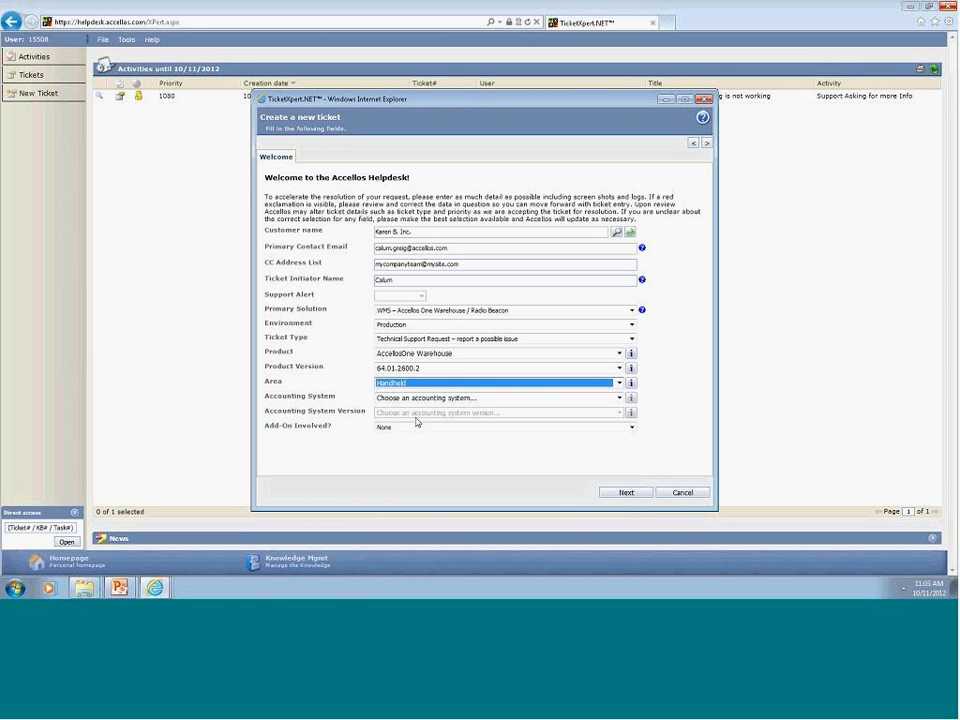
left_click(493, 399)
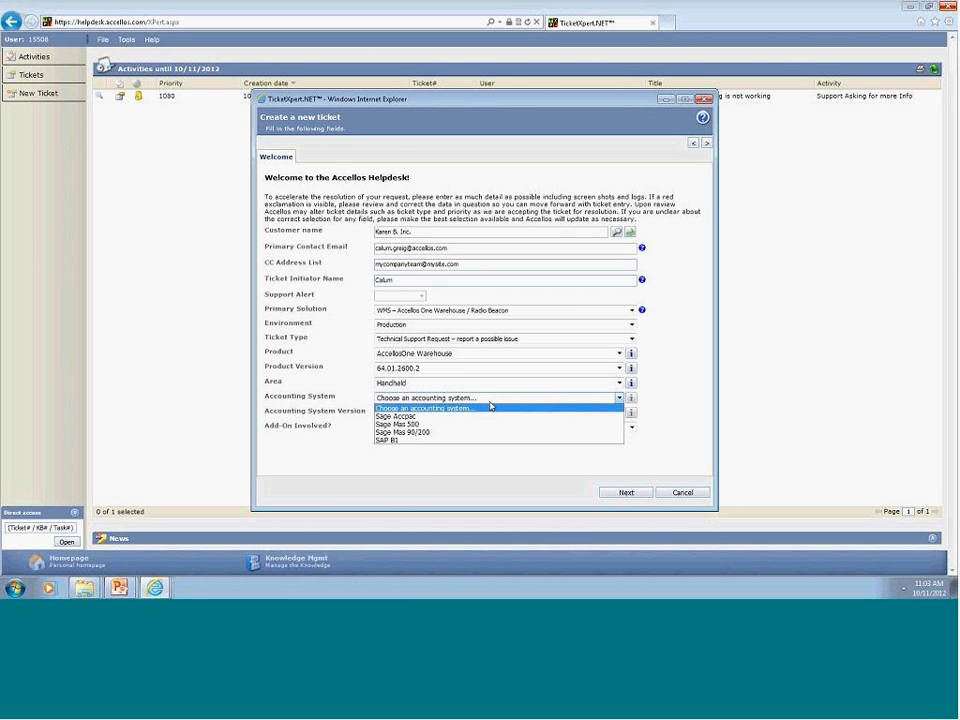
left_click(431, 441)
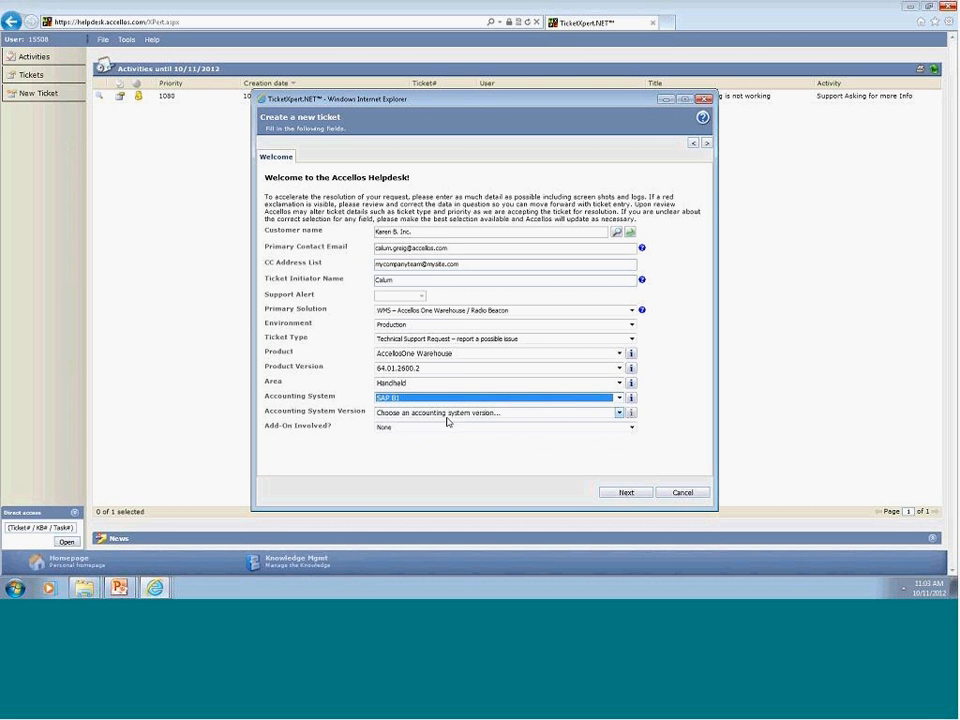
left_click(445, 414)
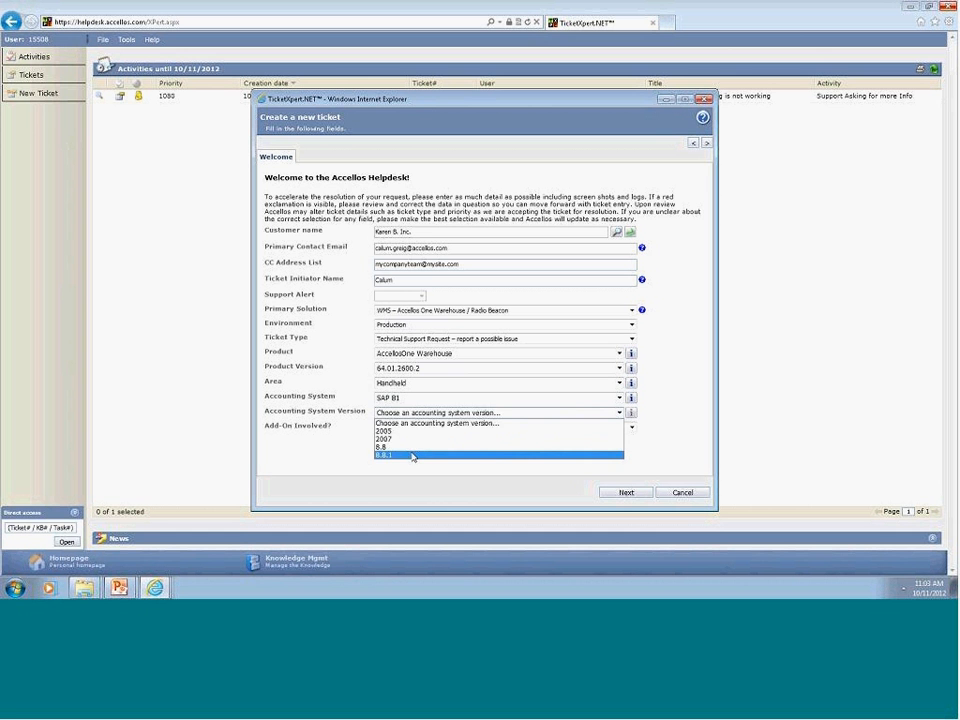
left_click(414, 455)
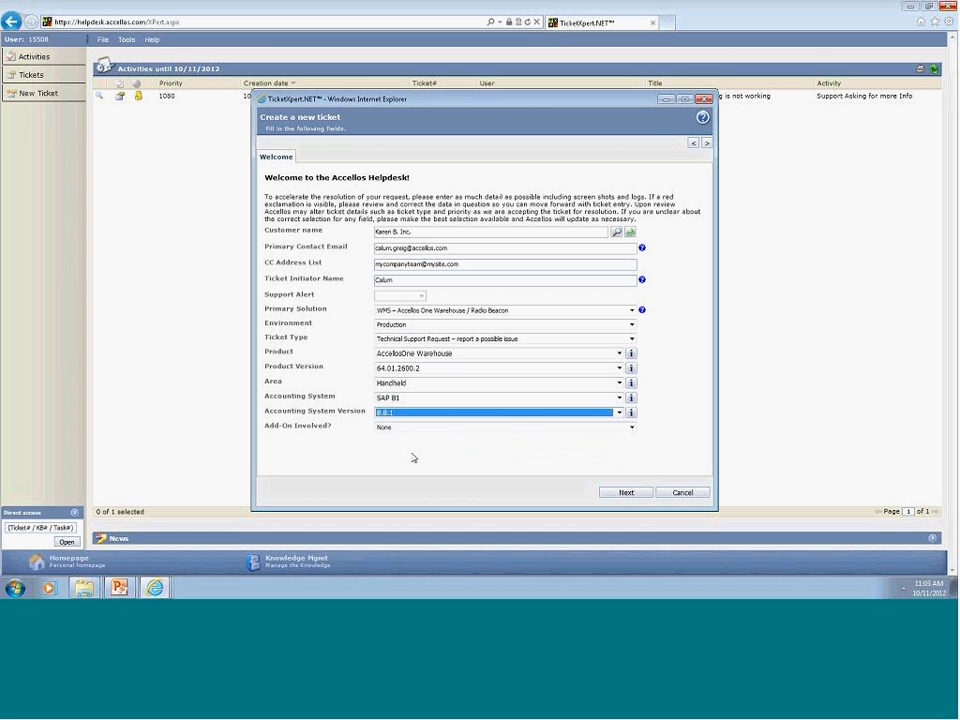
Pick add-on AccellosOne Workspace 2.6.7.4, then change Add-On Involved to None.
left_click(516, 429)
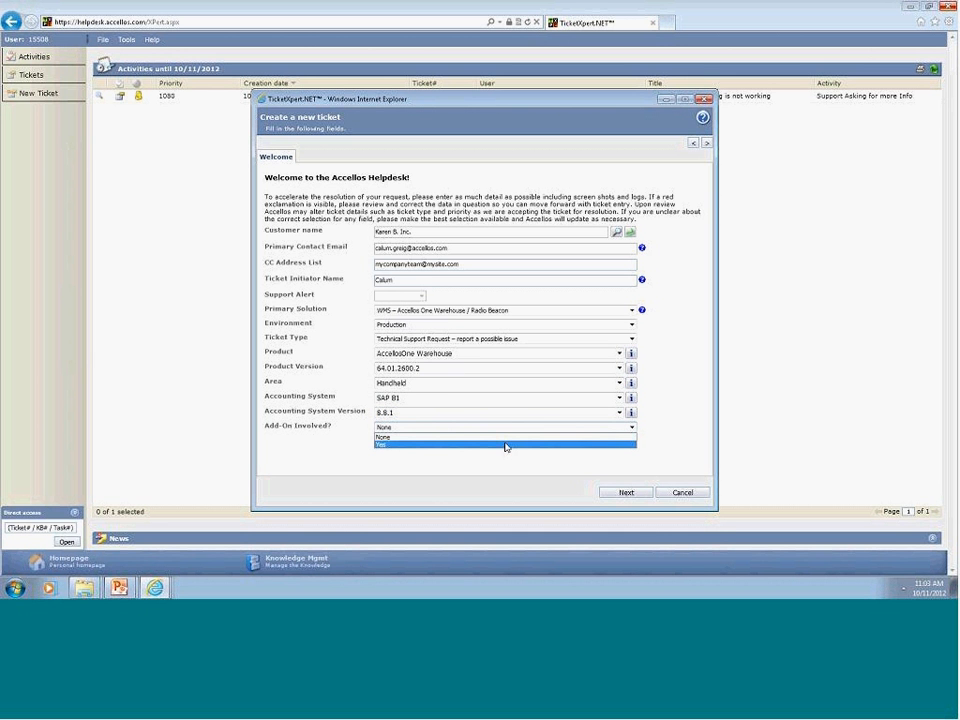
left_click(506, 445)
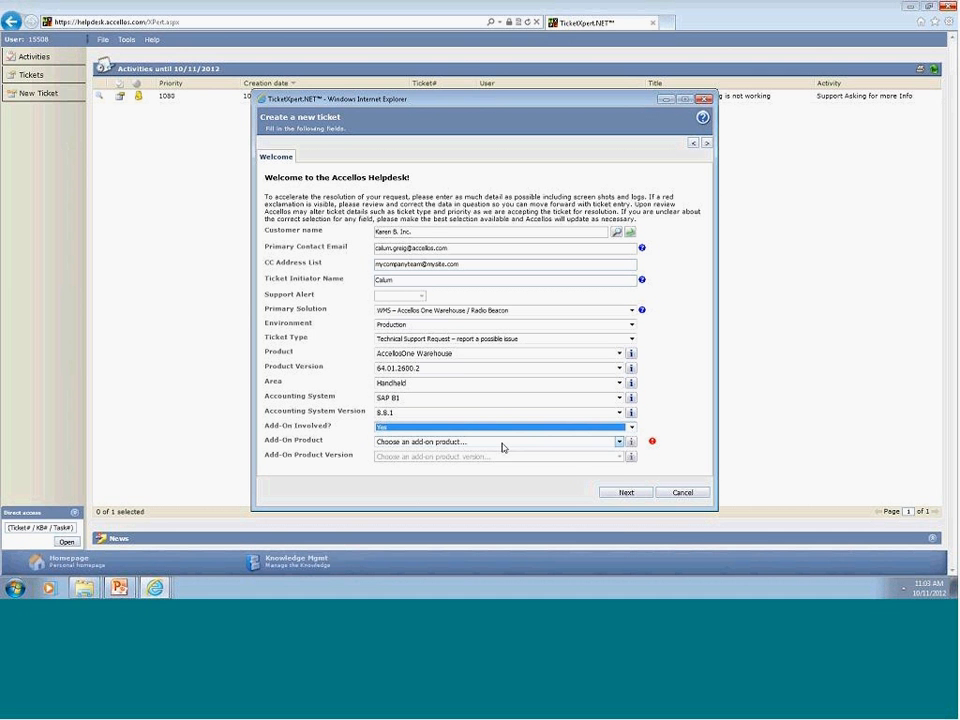
left_click(503, 444)
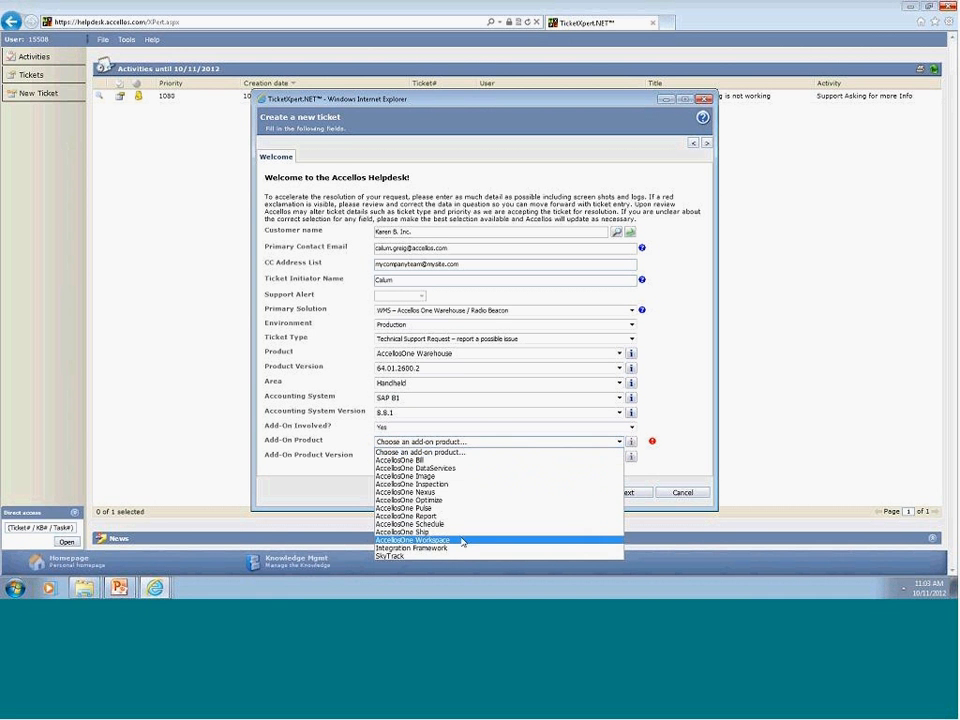
left_click(460, 541)
left_click(470, 456)
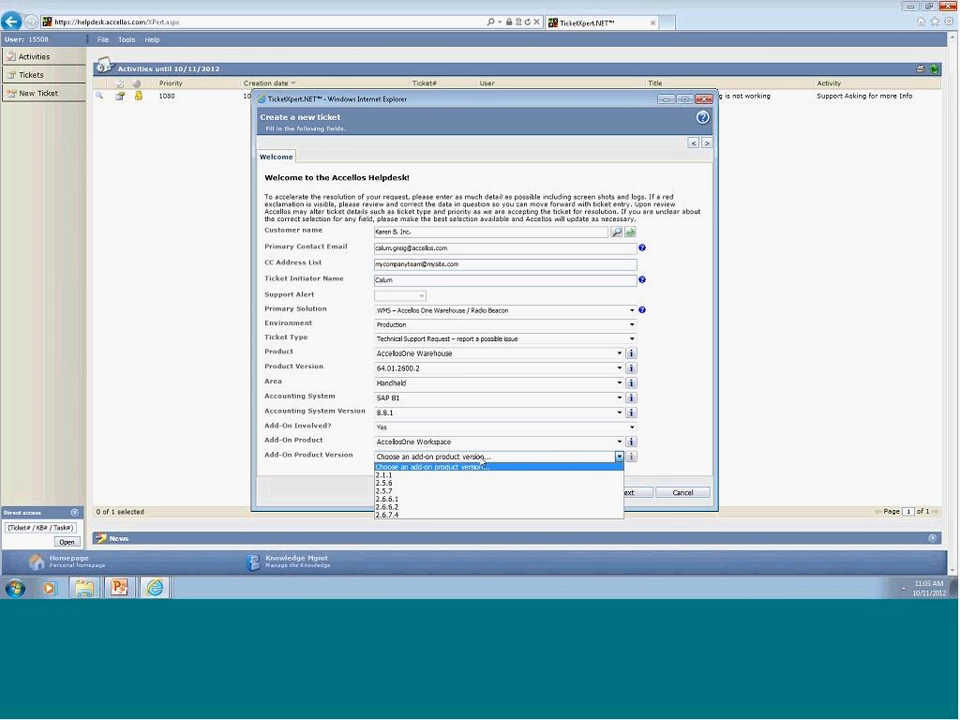
left_click(424, 517)
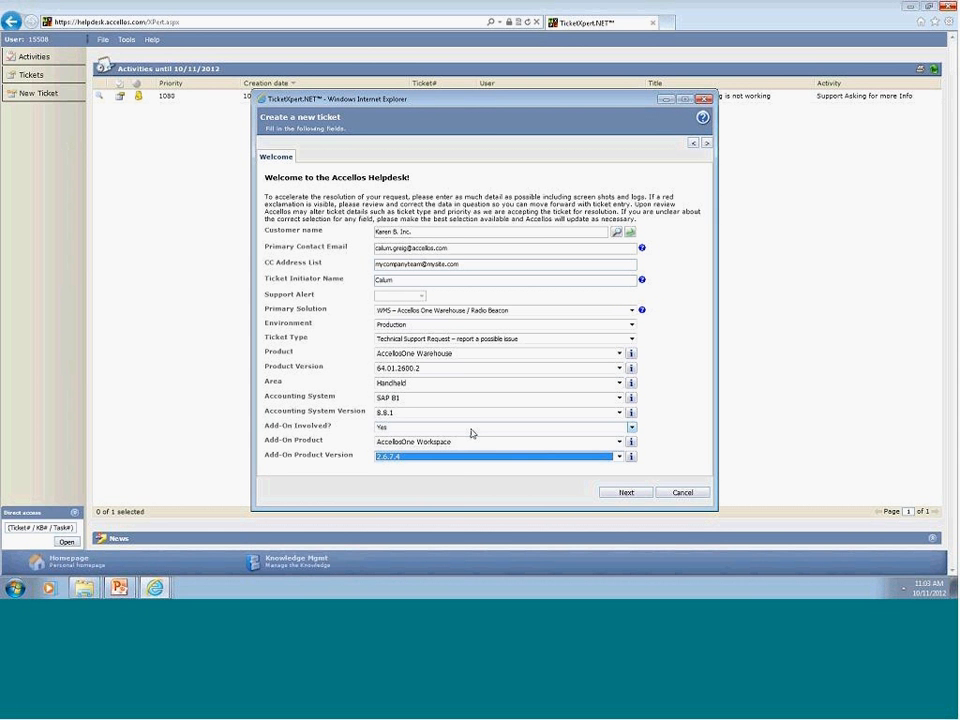
left_click(472, 433)
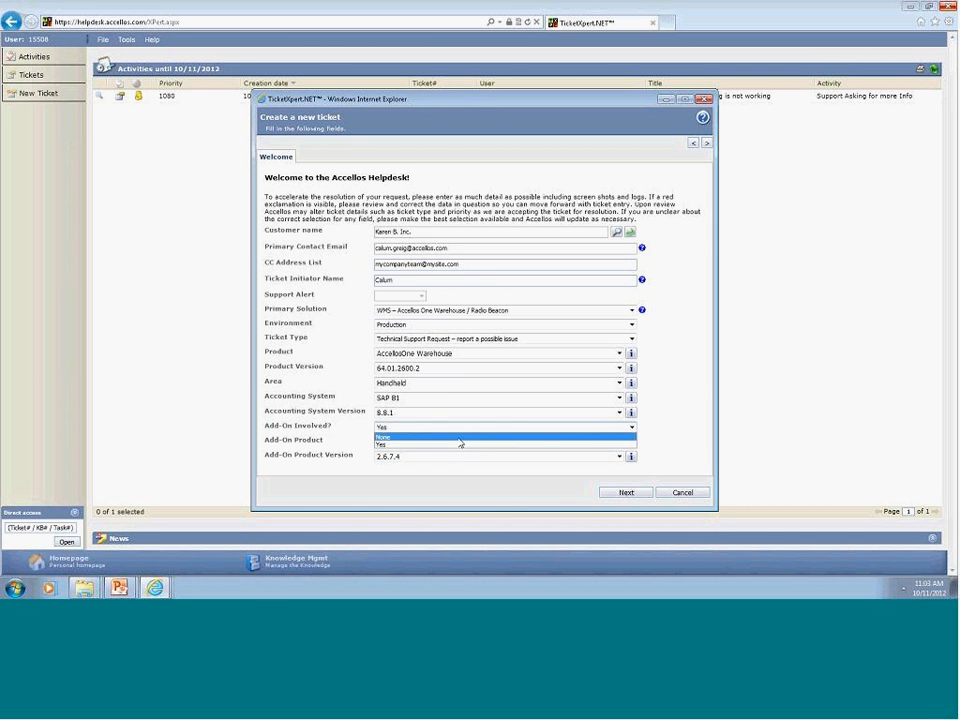
left_click(458, 440)
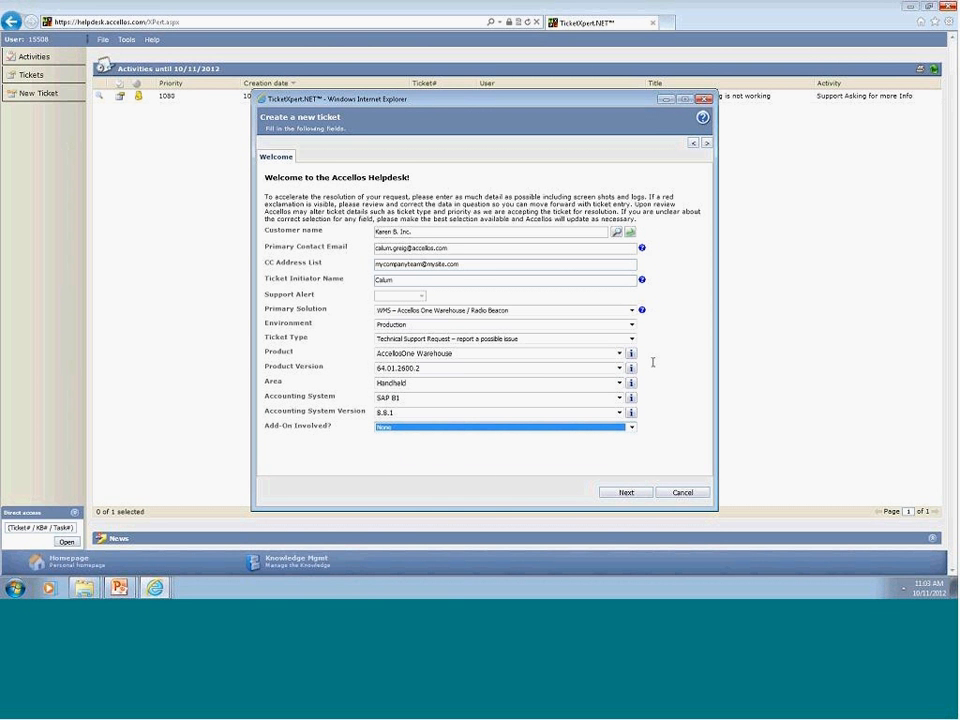
On the Collect page, title the ticket 'My Handhelds stopped communicating but i can communicate through Web'.
left_click(634, 494)
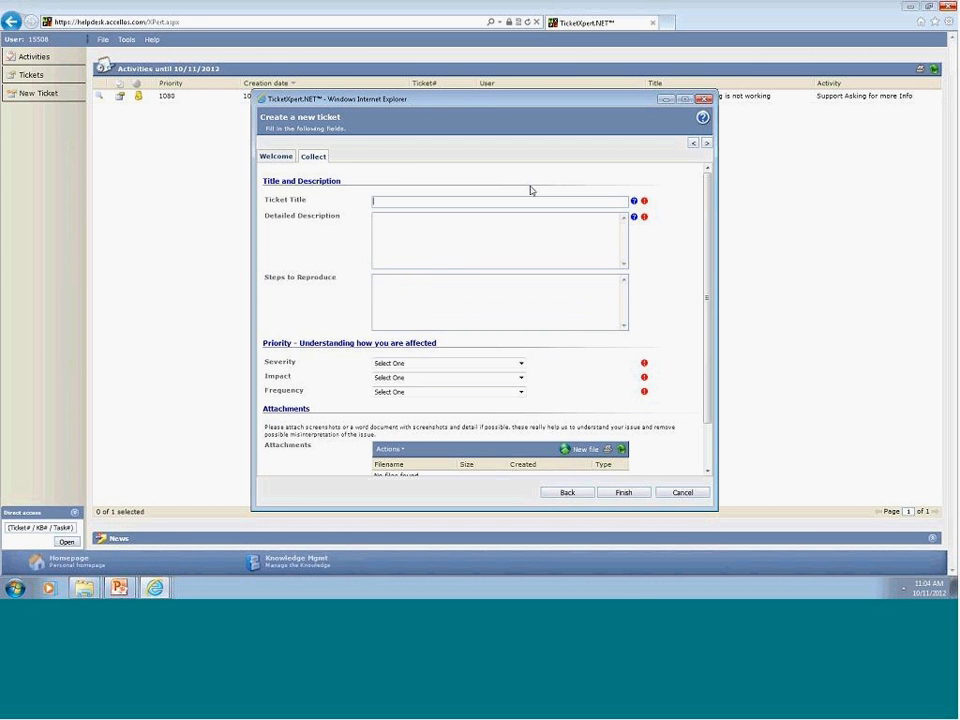
left_click(274, 158)
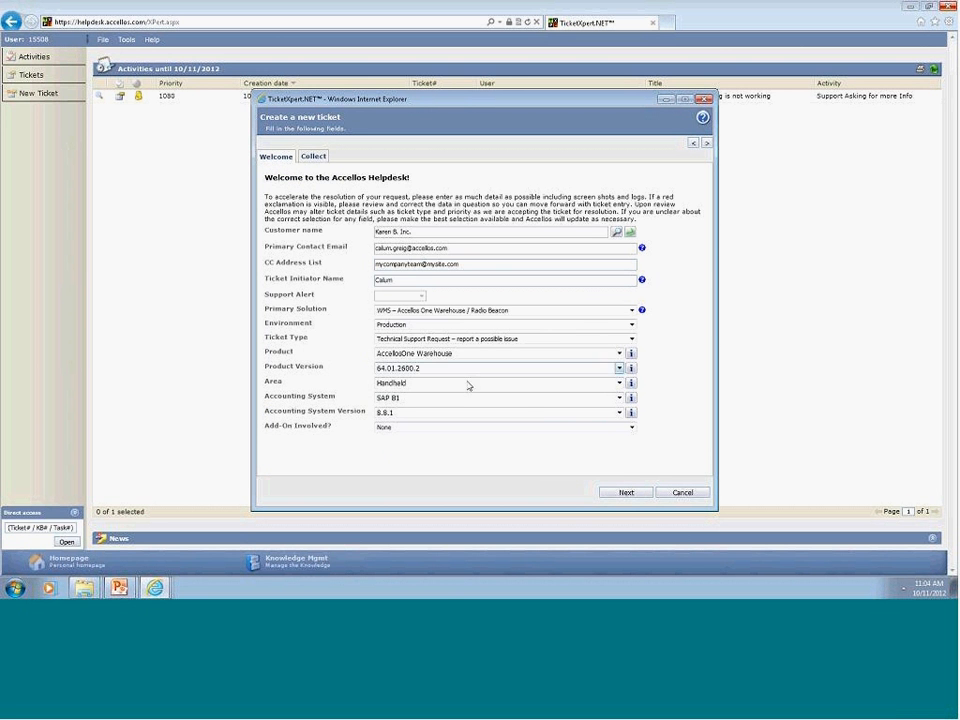
left_click(310, 156)
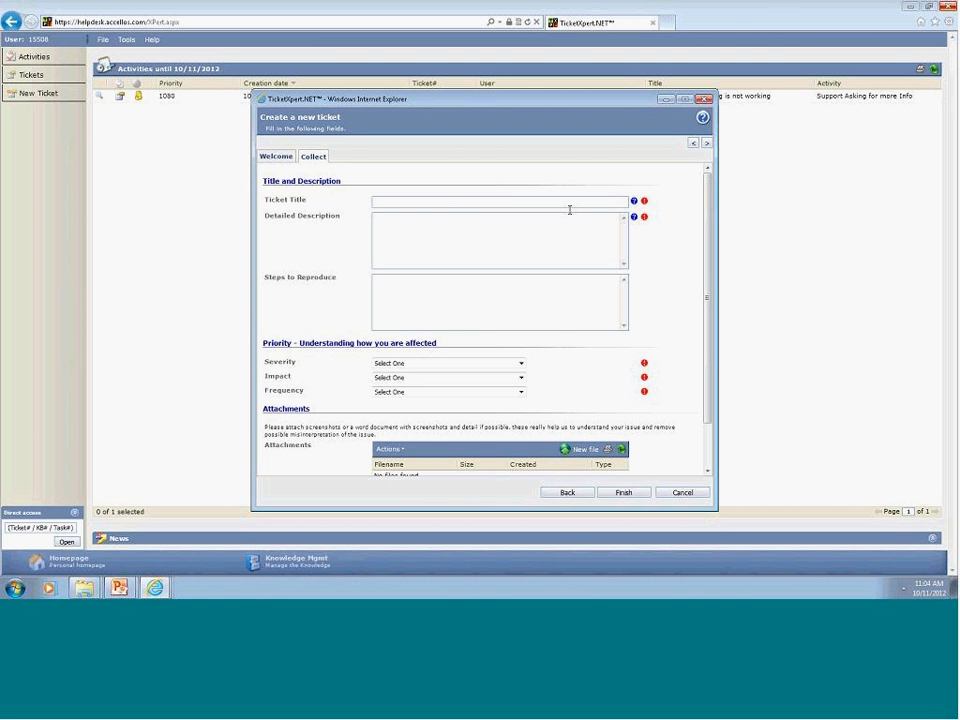
type("succint")
key("BackSpace")
key("BackSpace")
key("BackSpace")
key("BackSpace")
key("BackSpace")
key("BackSpace")
key("BackSpace")
type("My Handhelds stopped communicating but i")
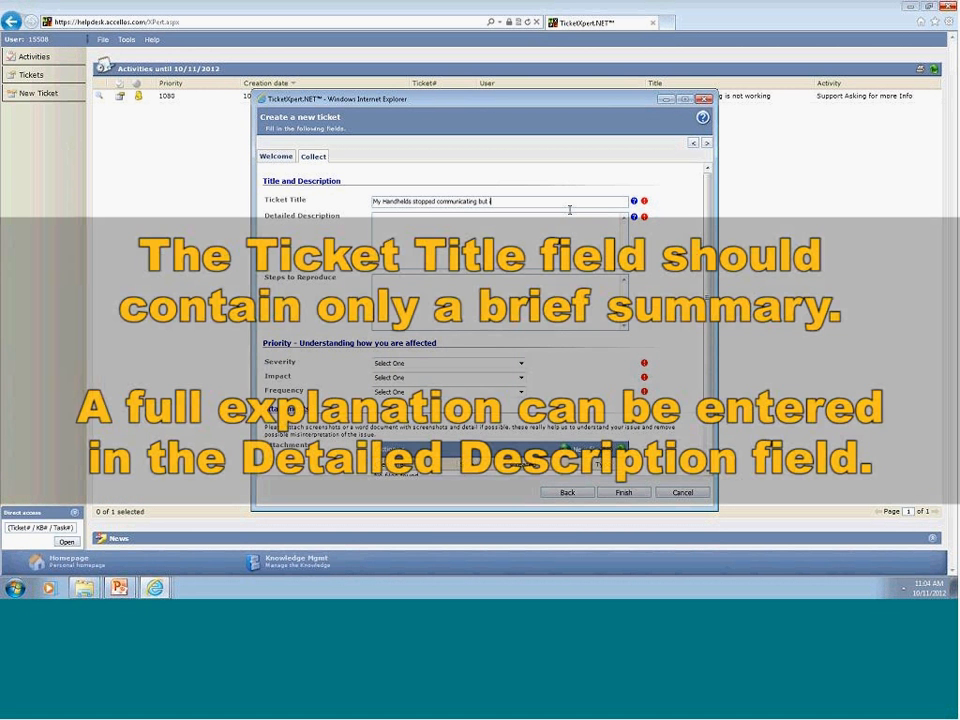
type(" can communicate through WEb")
key("BackSpace")
key("BackSpace")
type("eb handhedl")
key("Tab")
Enter 'Detail description' and steps: login on handheld in OS, connect to Accellos One Warehouse, login fails.
type("Detail descript")
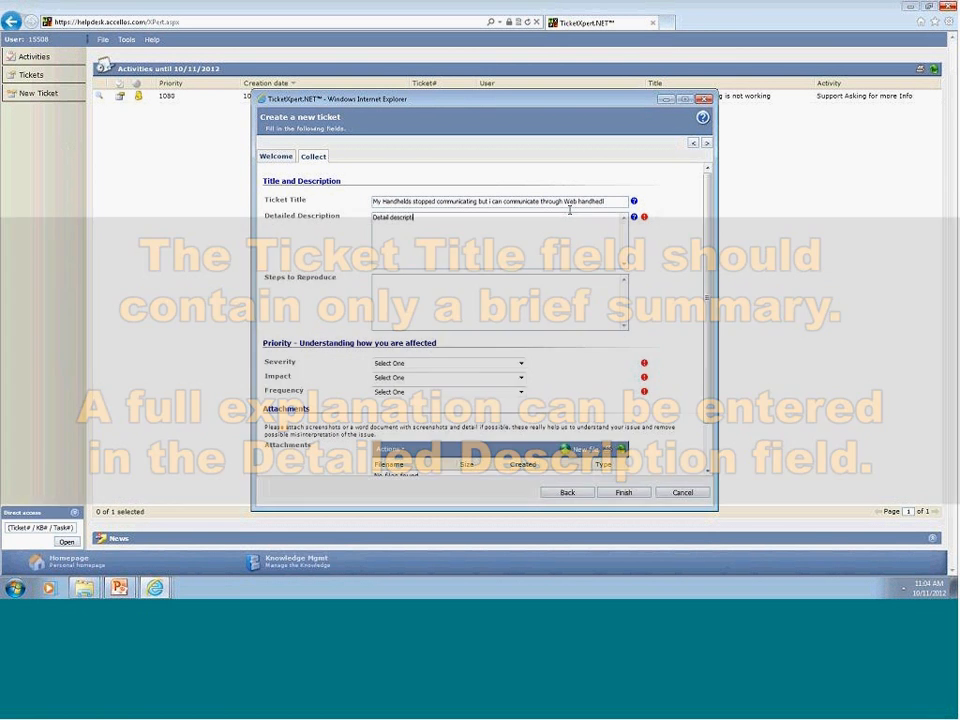
type("ion")
key("Tab")
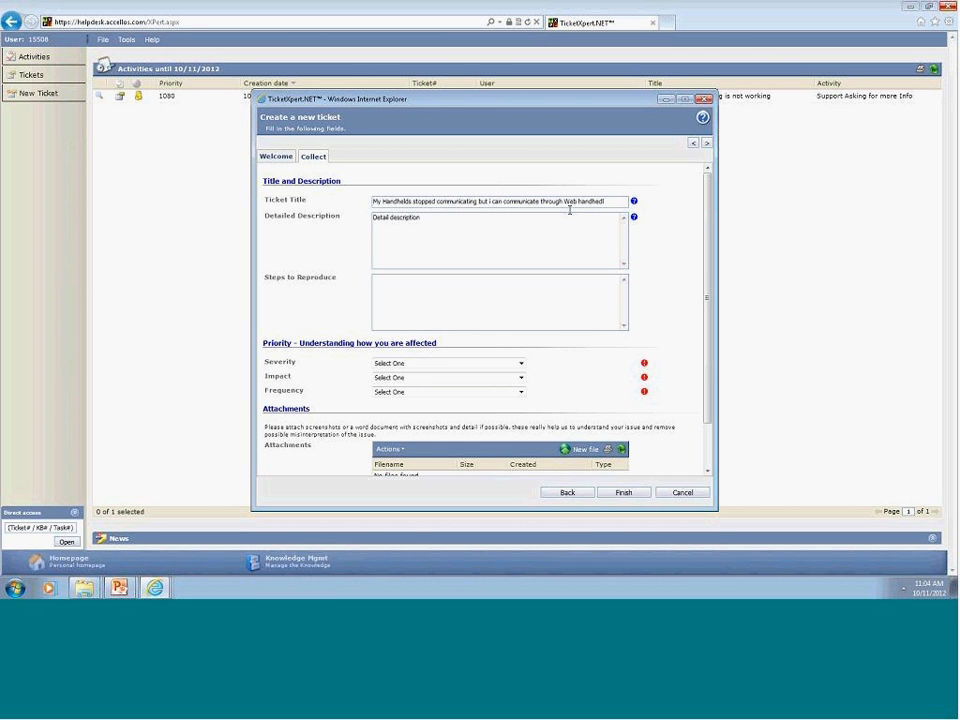
type("Login on handhelds")
key("BackSpace")
key("Return")
type("in OS")
key("Return")
type("Tonnect to Accellos")
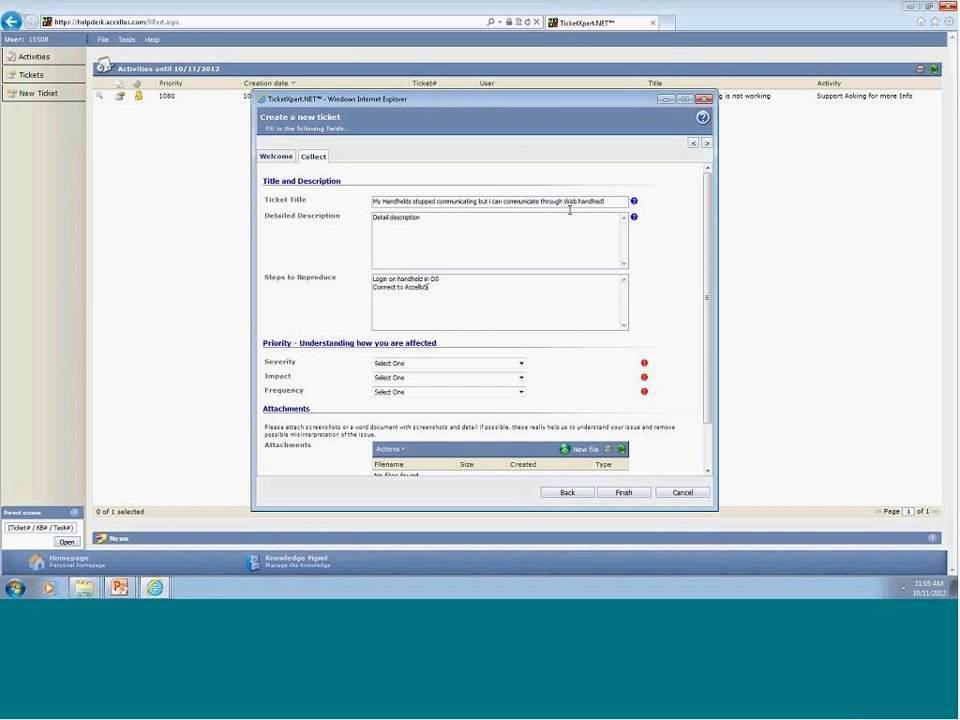
type(" One Warehh")
type("ouse")
type("Try to login, but f")
type("ails")
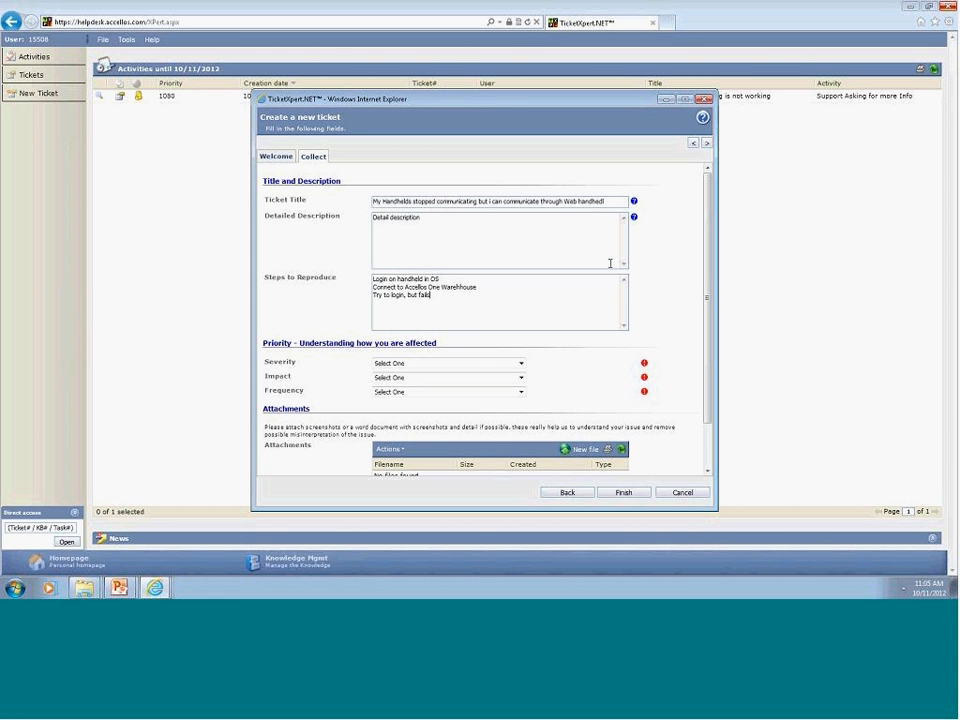
Set Severity 5 = System down, Impact 4 = All users affected, Frequency 5 = Happens all the time.
left_click(476, 369)
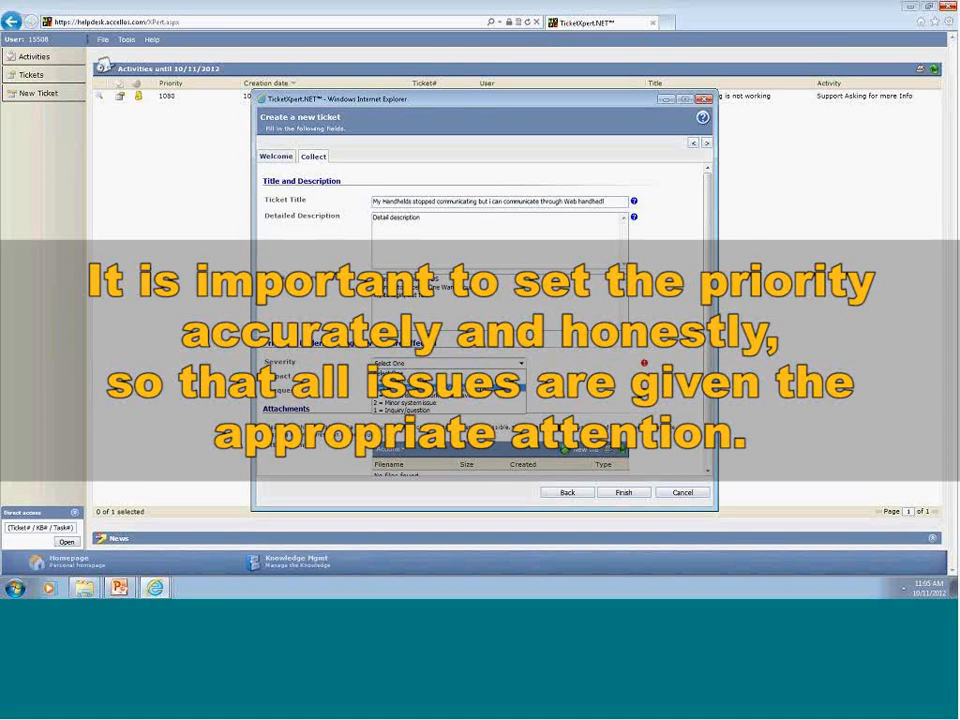
left_click(488, 380)
left_click(521, 378)
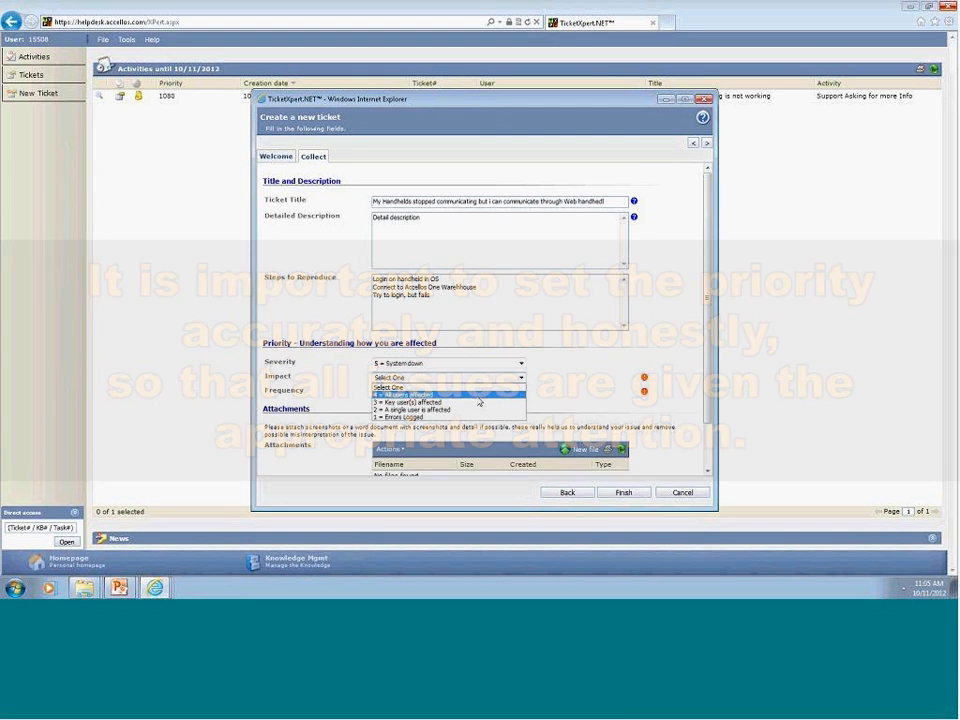
left_click(478, 396)
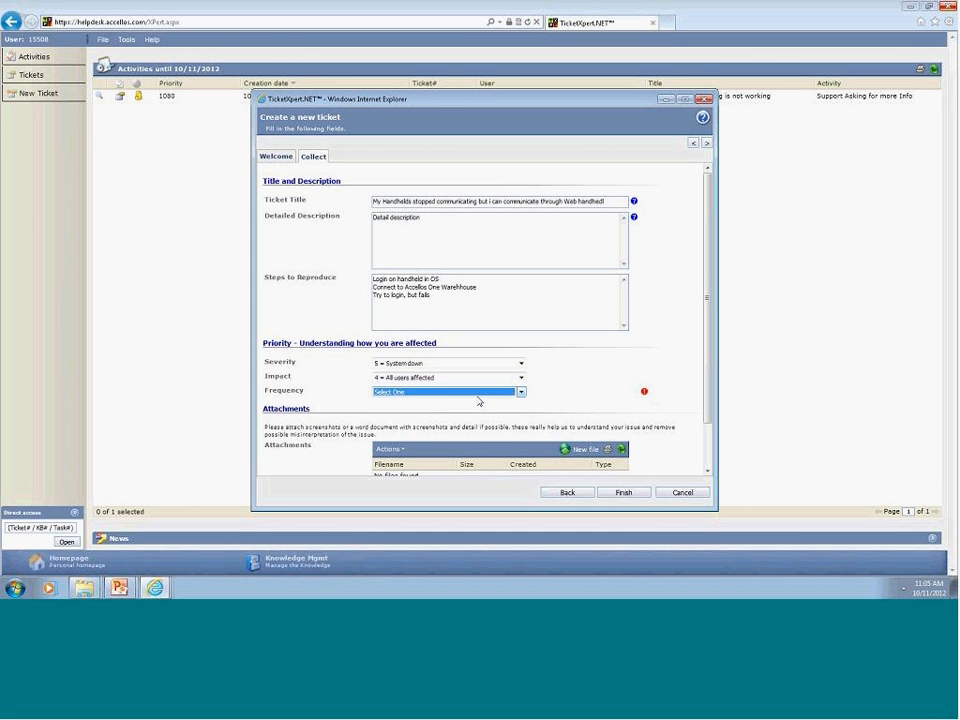
left_click(469, 396)
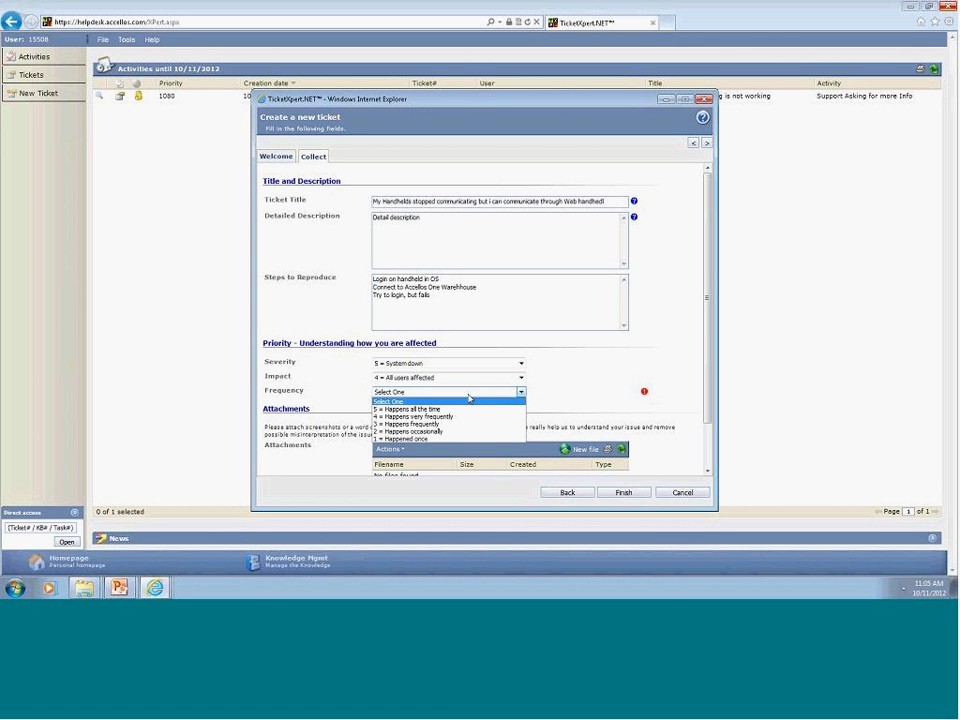
left_click(462, 409)
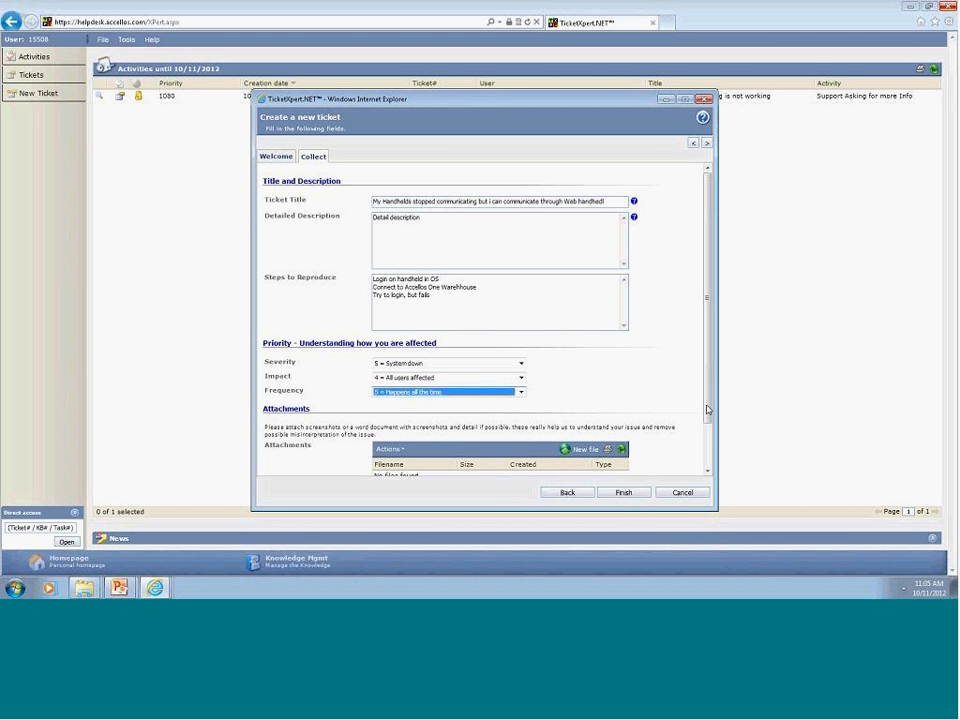
left_click_drag(707, 410, 709, 462)
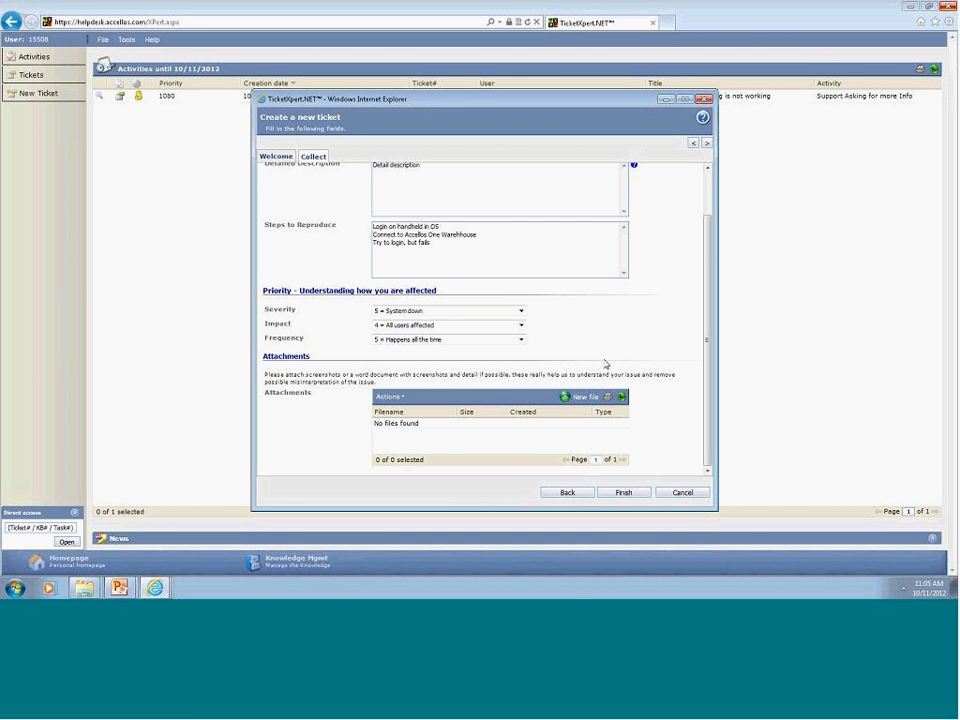
Review the customer and product details on the Welcome page, then finish the ticket from Collect.
left_click(276, 157)
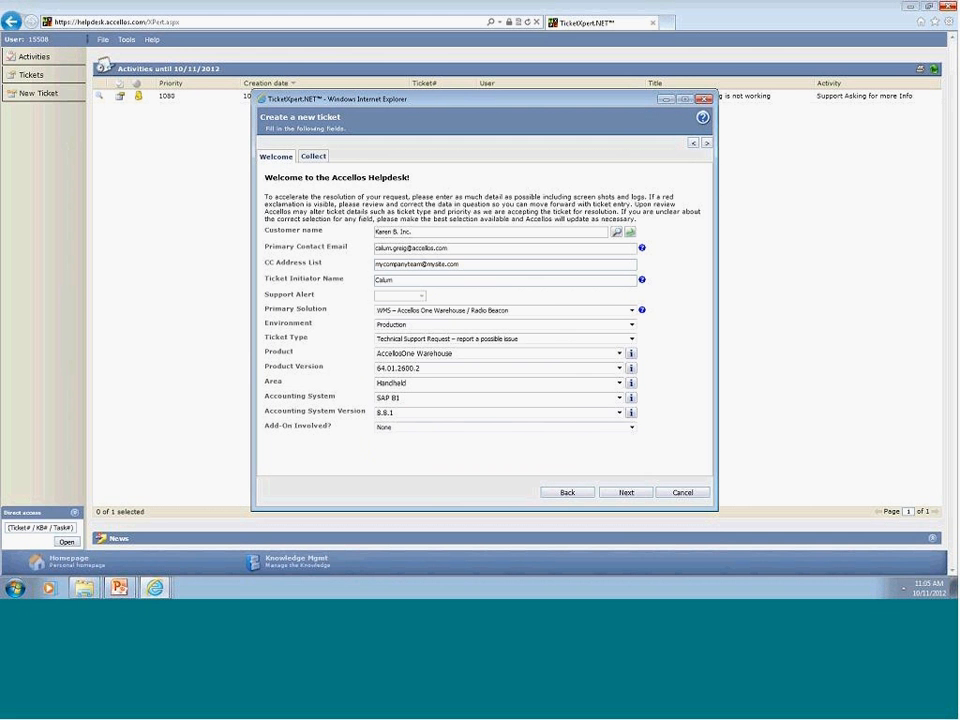
left_click(314, 158)
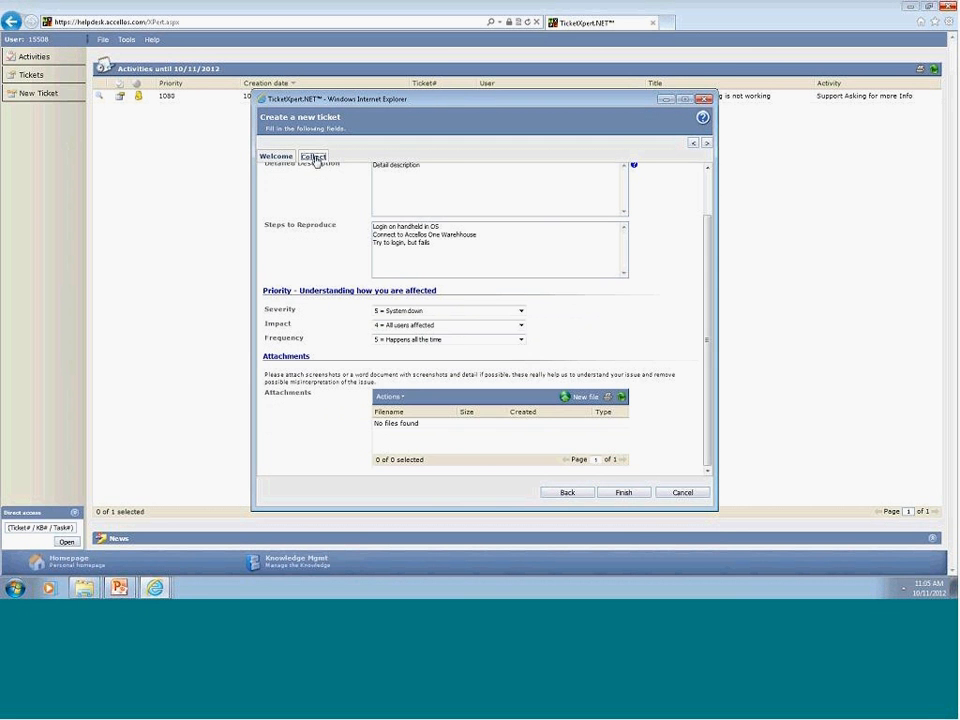
left_click(625, 493)
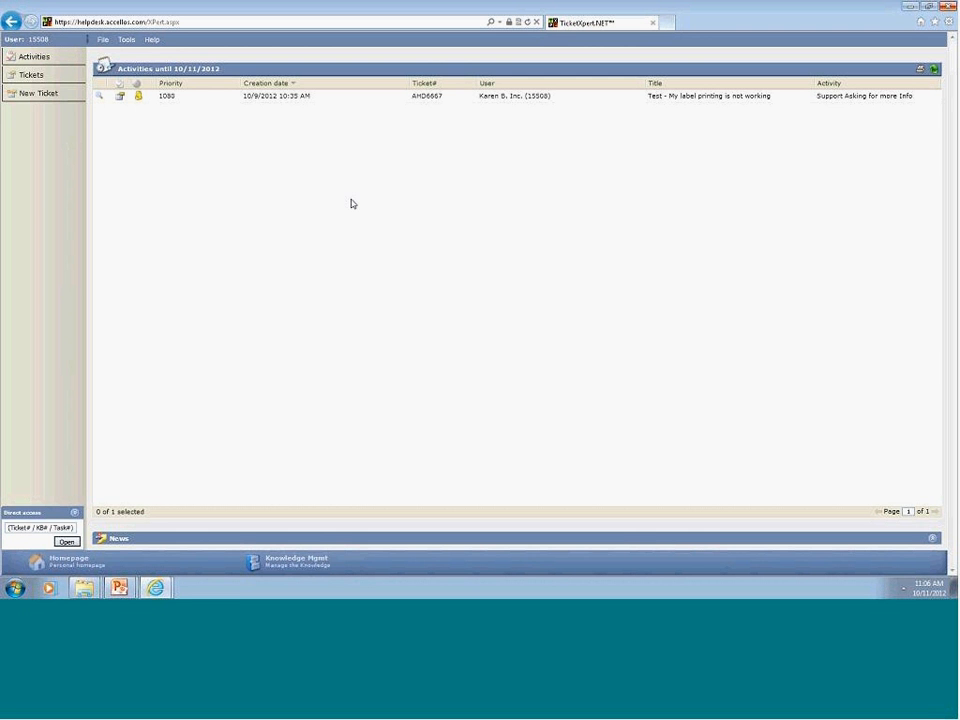
Open the Tickets list and widen the Title/Customer column to show full titles.
left_click(41, 78)
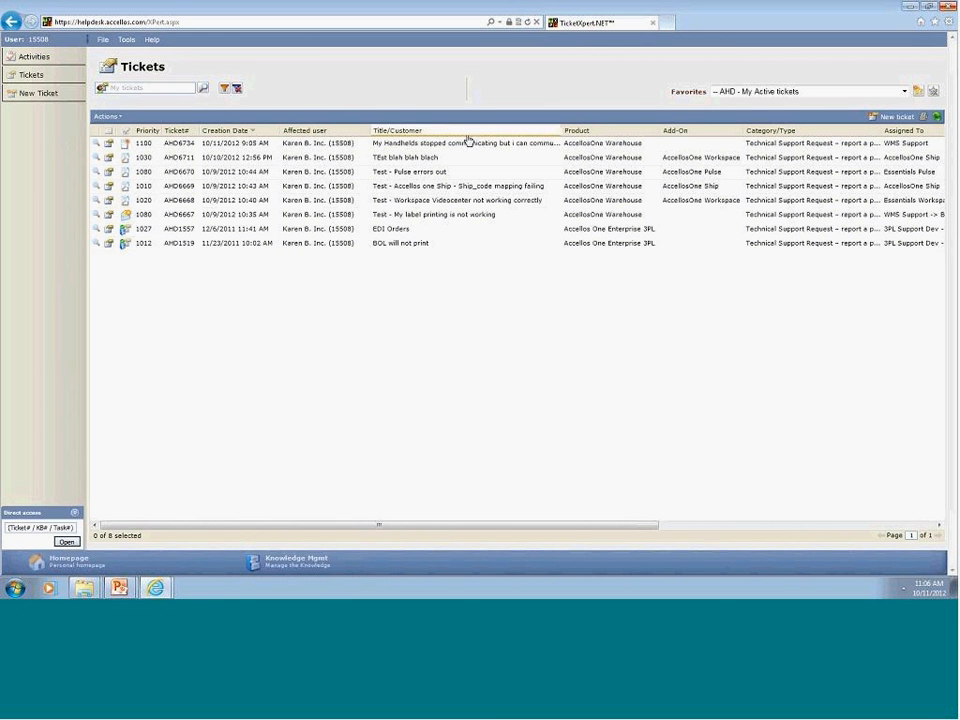
left_click_drag(561, 131, 700, 130)
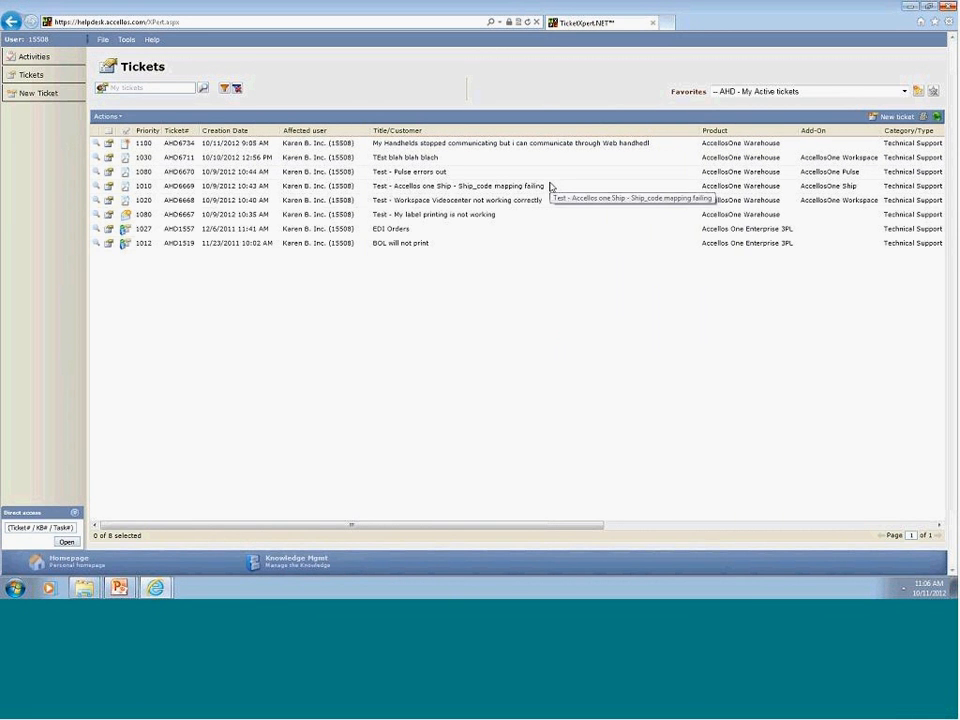